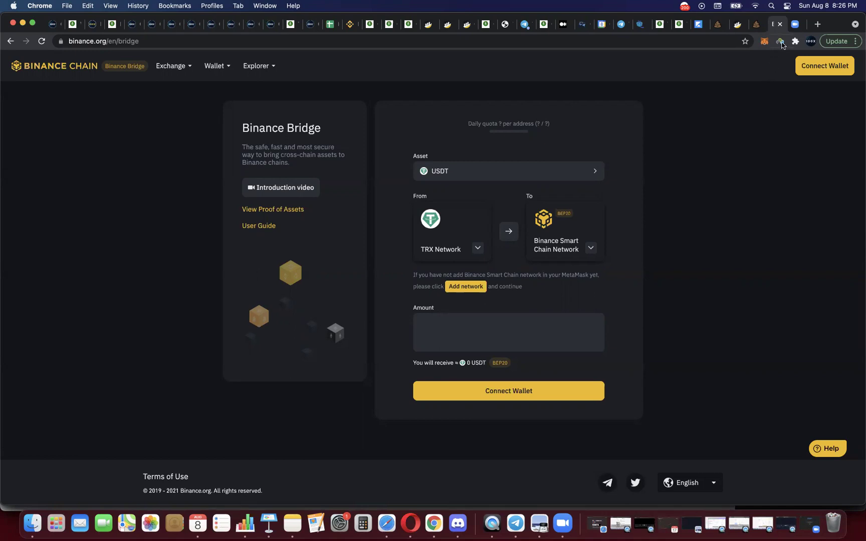
Step: Check the VPN extension's connection status and current IP location
click(780, 42)
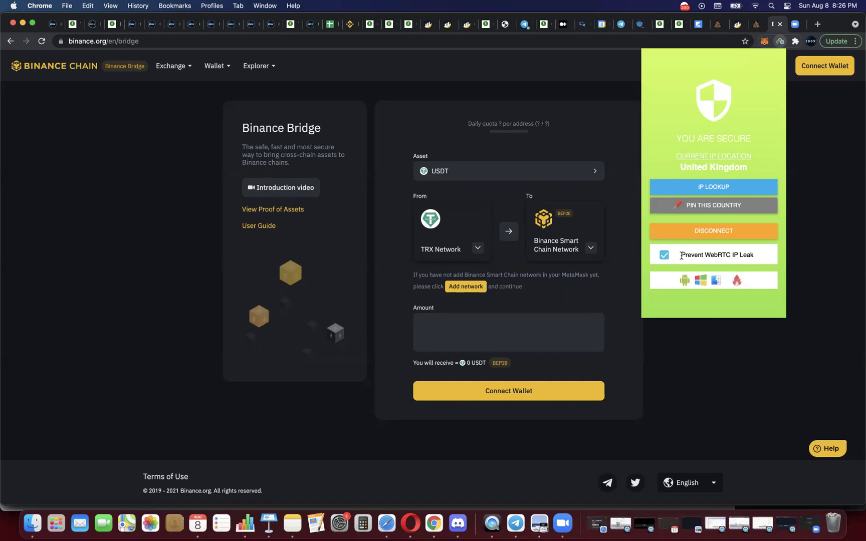
click(799, 213)
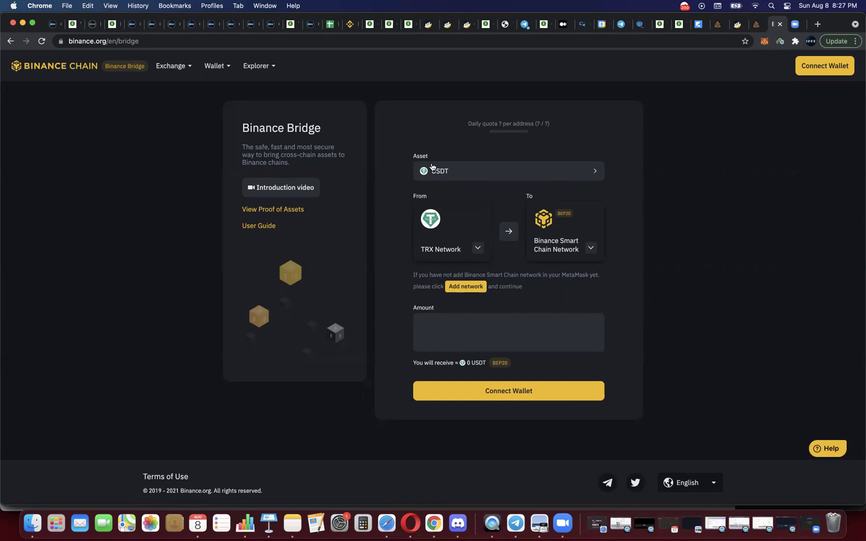
Step: Set the bridge asset to ETH (Ethereum)
click(594, 174)
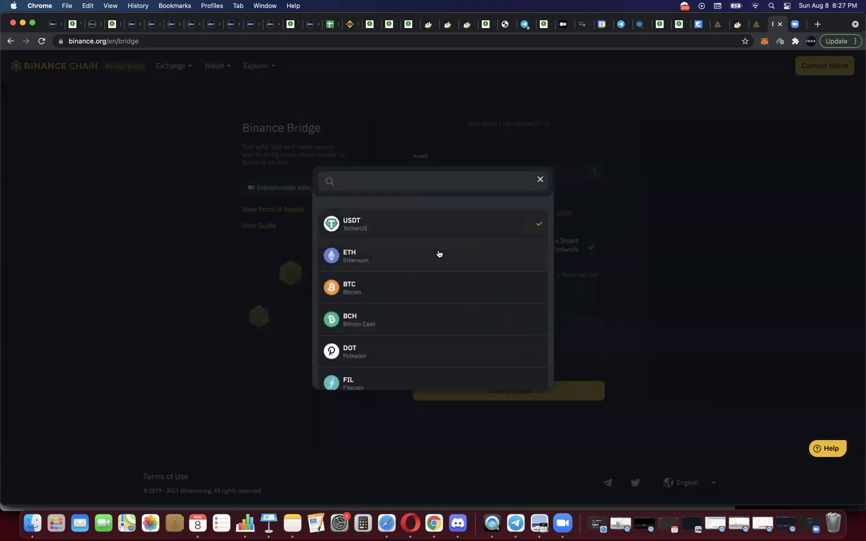
click(425, 257)
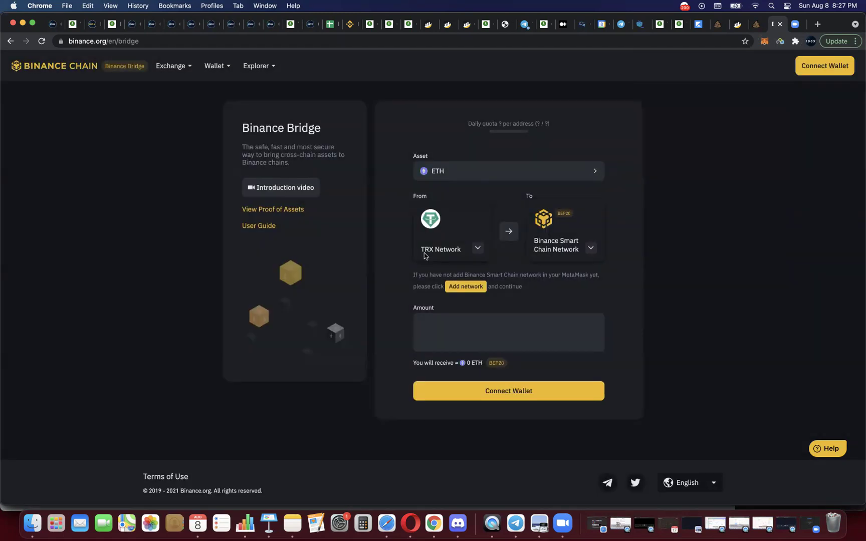
Step: Browse the list of assets the bridge supports, and close it keeping the current selection
click(586, 176)
scroll(480, 259, down, 6)
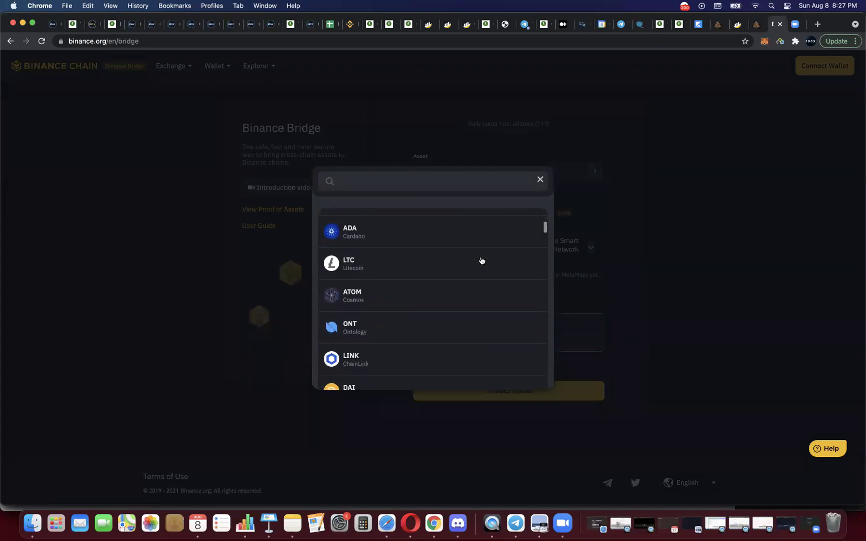
scroll(481, 261, down, 8)
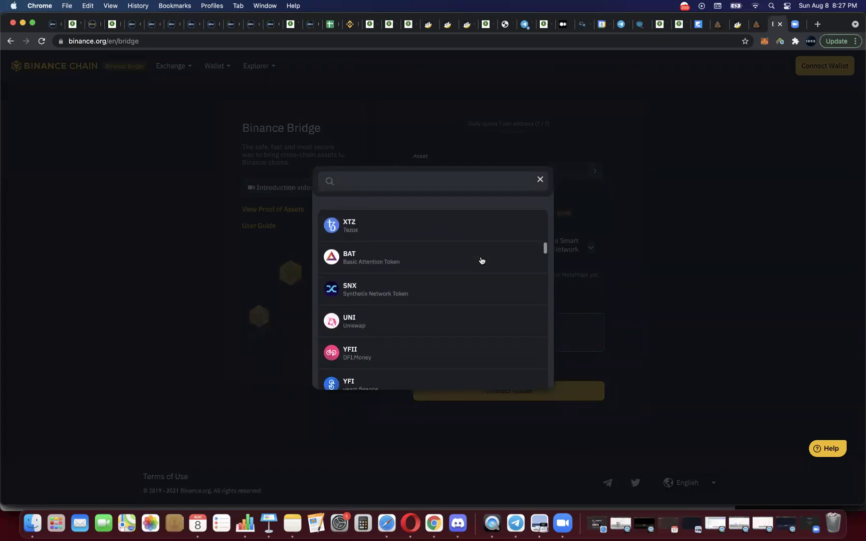
scroll(481, 260, down, 4)
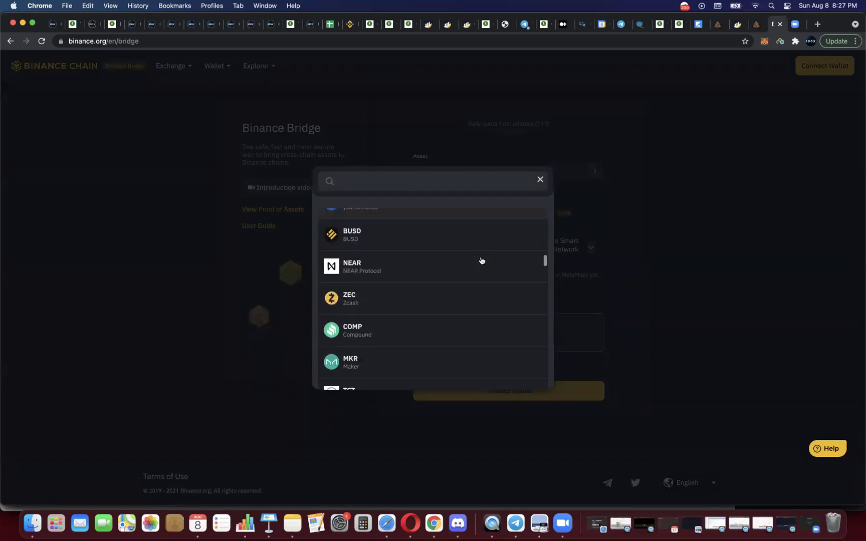
scroll(480, 259, up, 1)
scroll(480, 318, up, 8)
scroll(480, 317, up, 2)
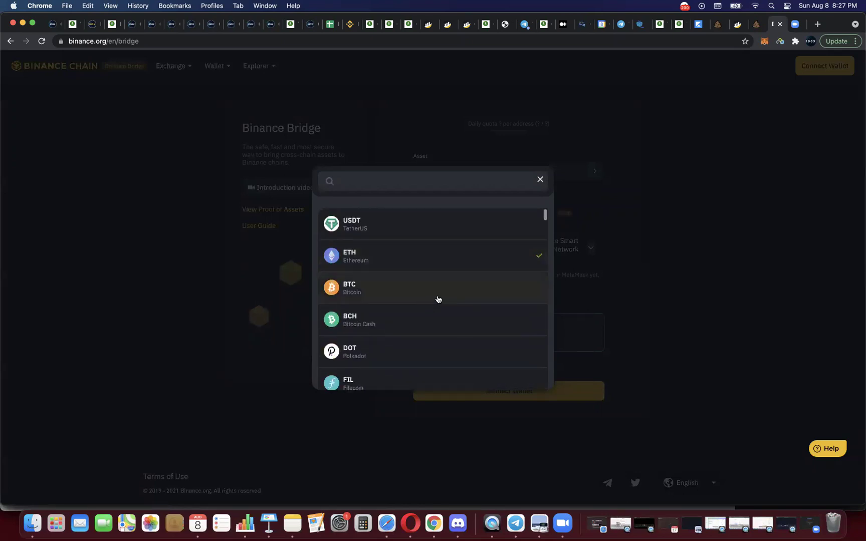
click(540, 179)
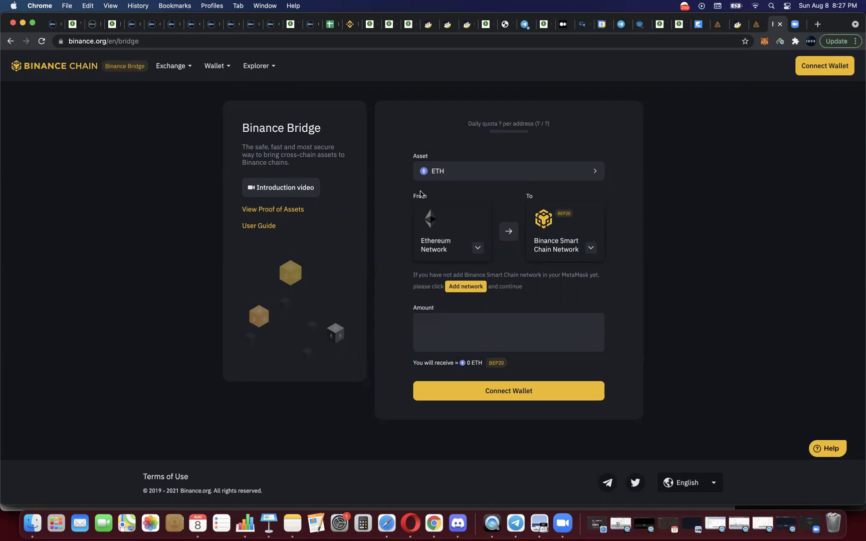
Step: Examine the network options available for the source and destination sides of the transfer
drag(412, 194, 430, 196)
click(505, 201)
click(478, 249)
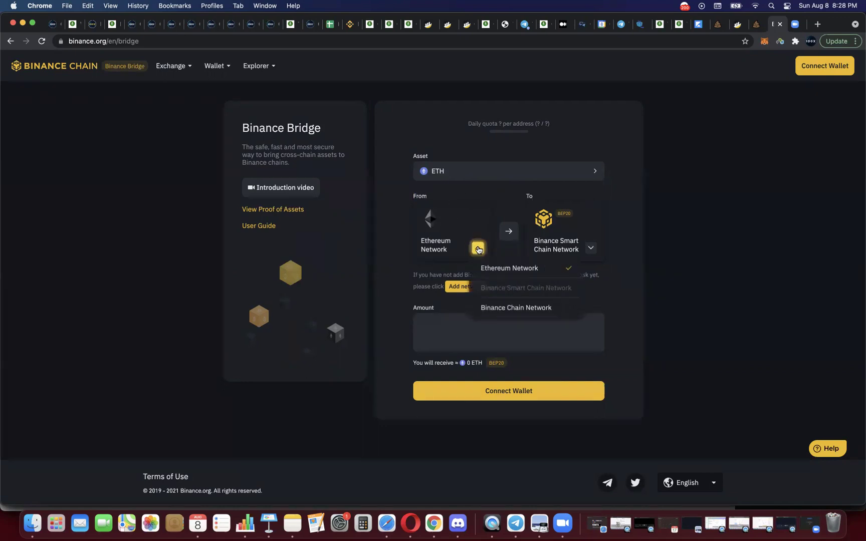
click(650, 257)
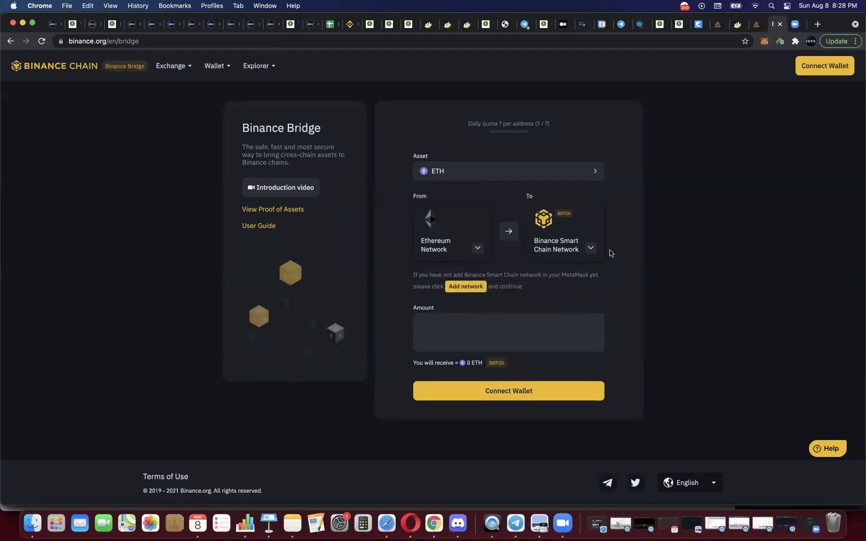
click(591, 247)
click(699, 205)
click(477, 248)
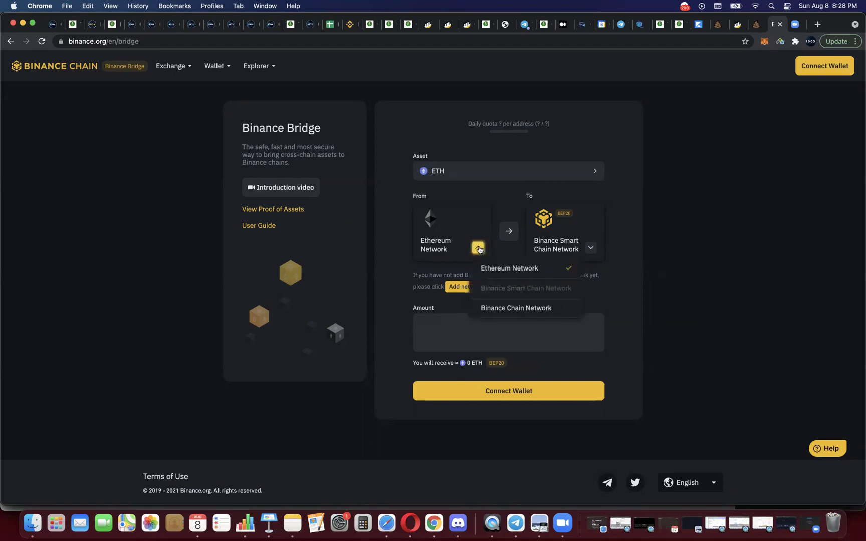
click(652, 244)
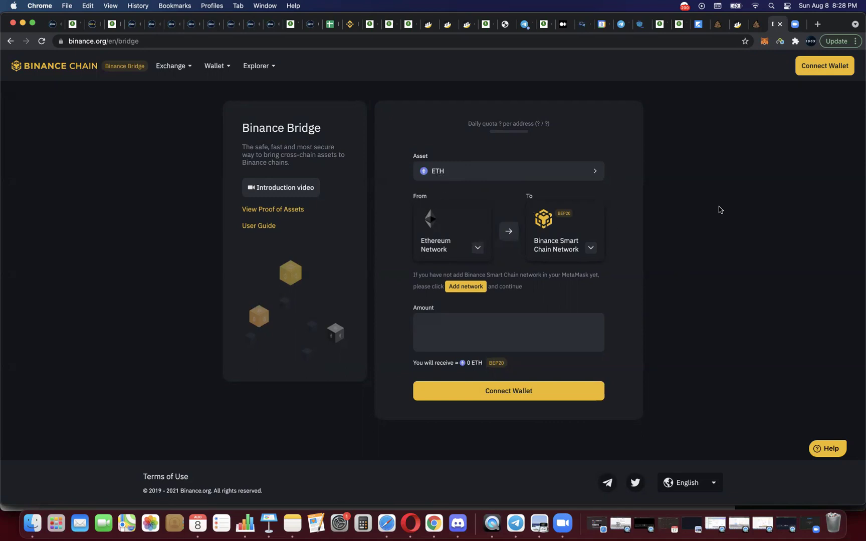
Step: View the MetaMask wallet's active network and account balance
click(764, 41)
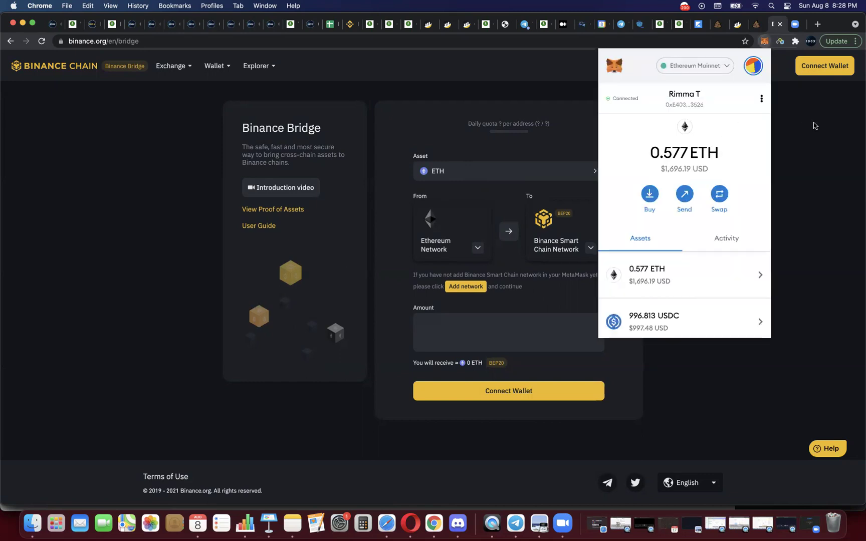
click(797, 107)
click(763, 42)
click(820, 178)
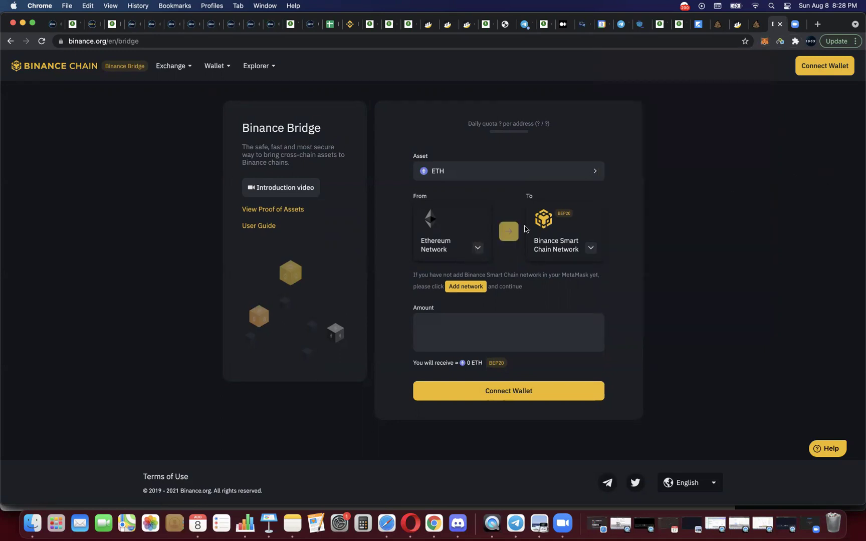
Step: Switch the MetaMask wallet to the Smart Chain network and back to Ethereum Mainnet
click(763, 41)
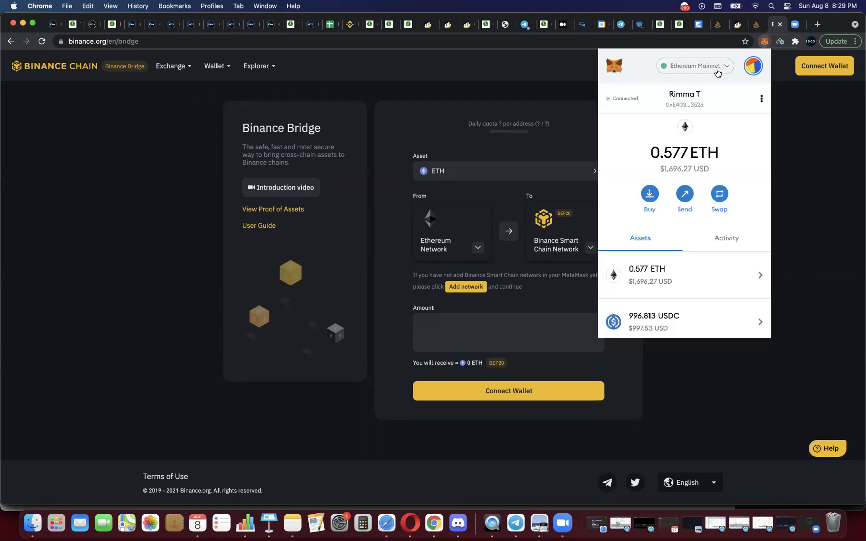
click(729, 70)
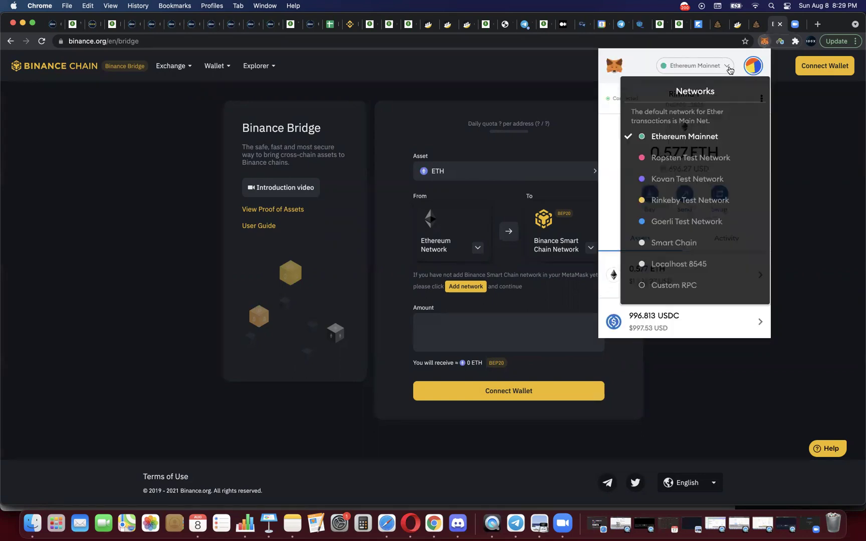
click(686, 242)
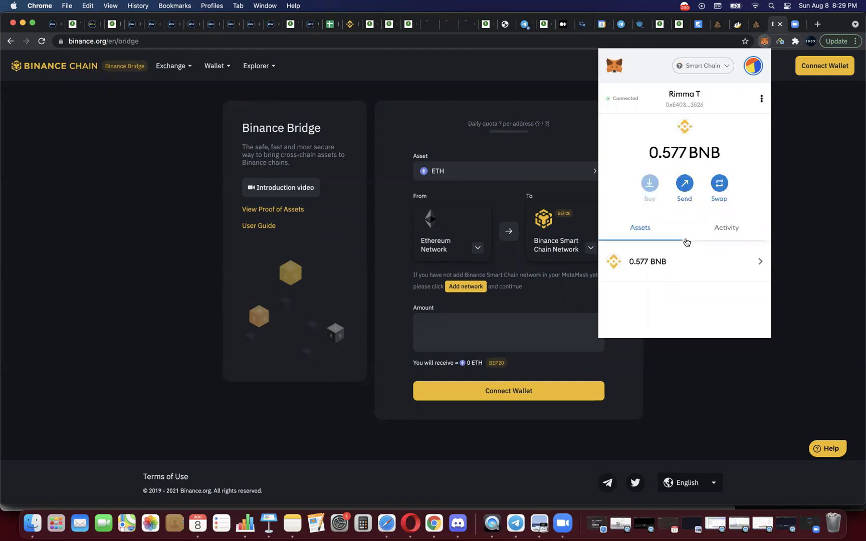
click(725, 68)
click(691, 134)
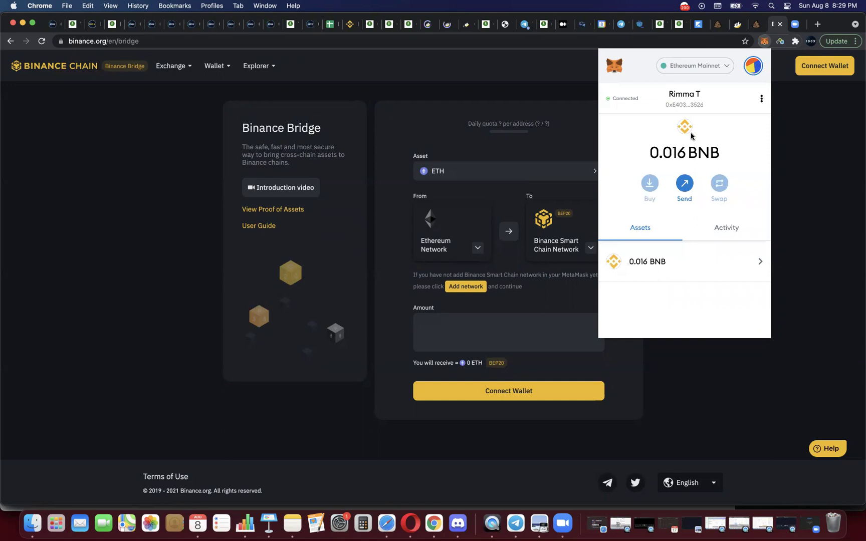
click(814, 149)
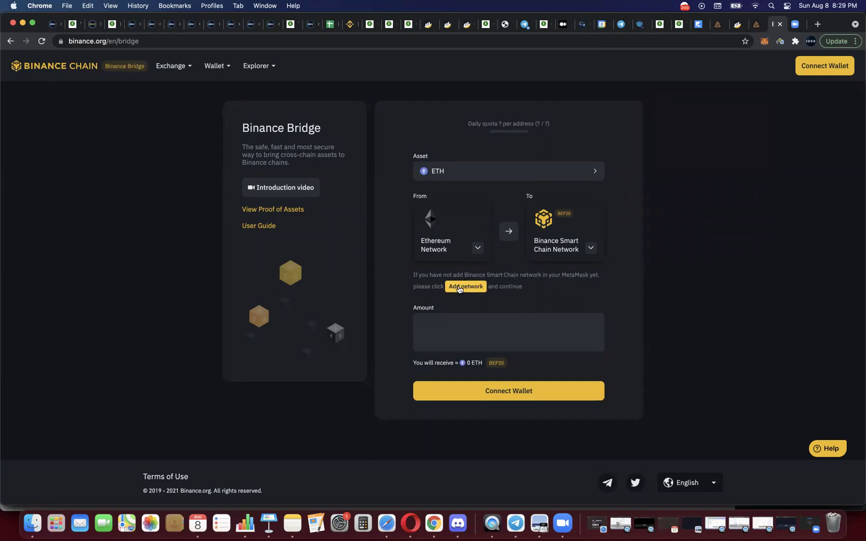
Step: Compare the MetaMask assets held on Smart Chain with those on Ethereum Mainnet, leaving Ethereum Mainnet active
click(762, 42)
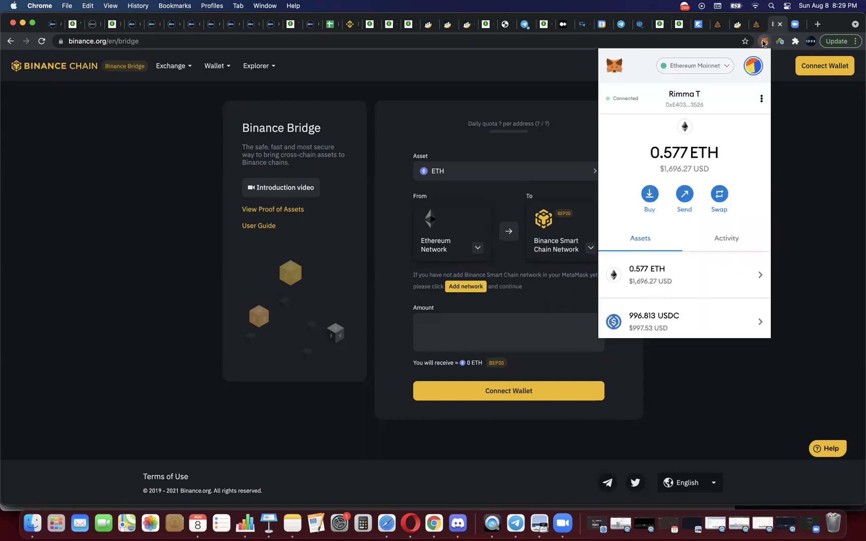
click(726, 68)
click(672, 243)
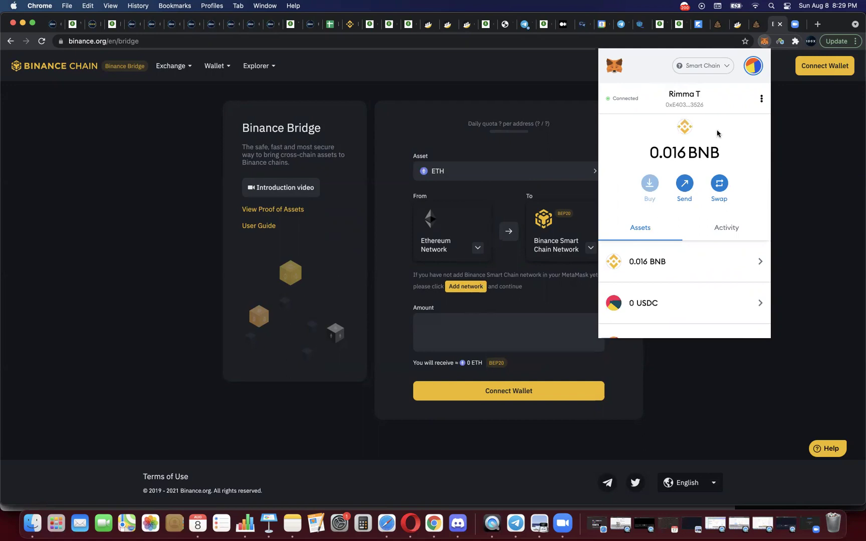
click(703, 66)
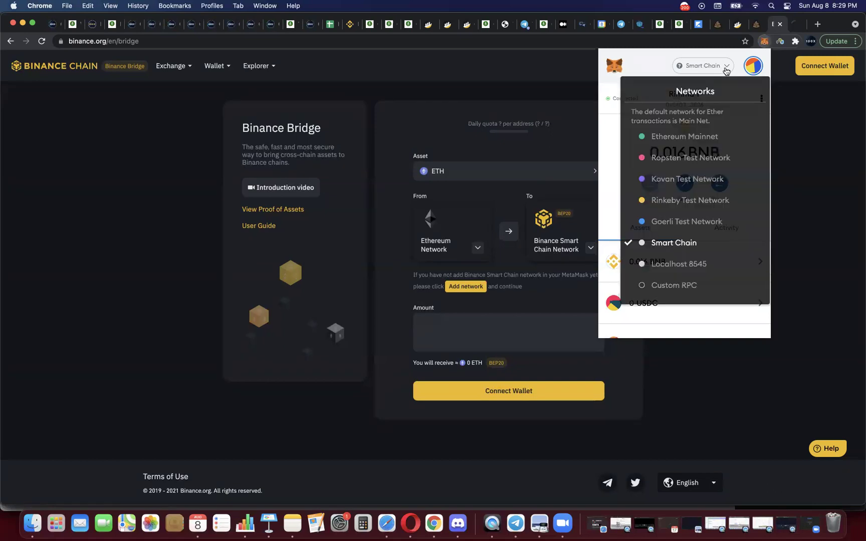
click(684, 135)
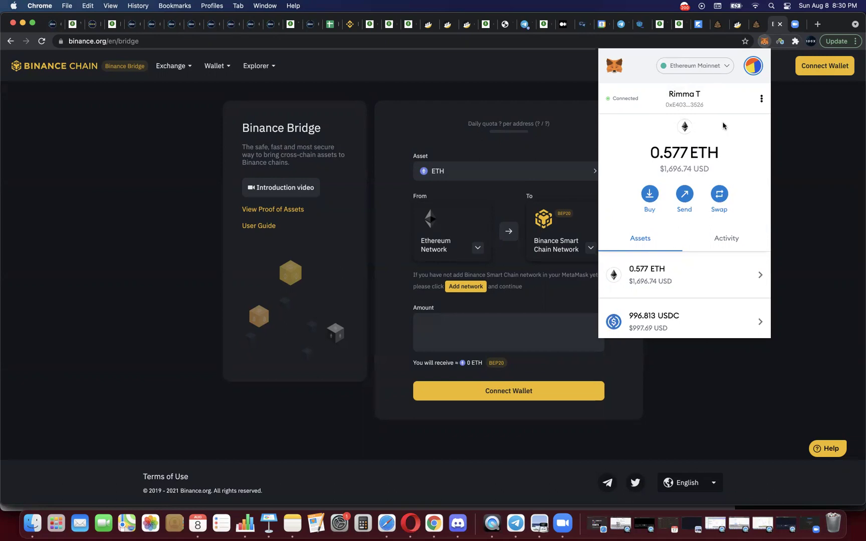
click(795, 173)
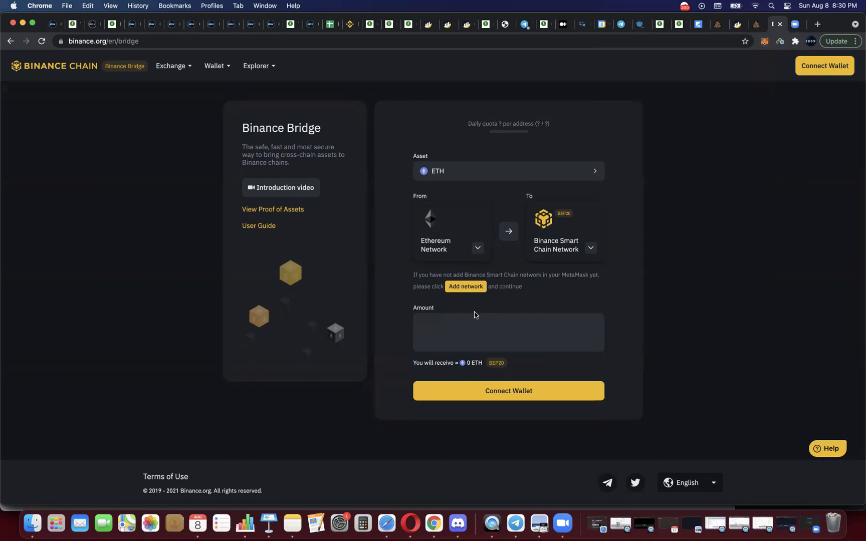
Step: Try to add the Binance Smart Chain network to MetaMask from the bridge page
click(469, 289)
click(470, 289)
Step: Check the ETH balance in MetaMask and enter 0.577 as the amount to bridge
click(444, 325)
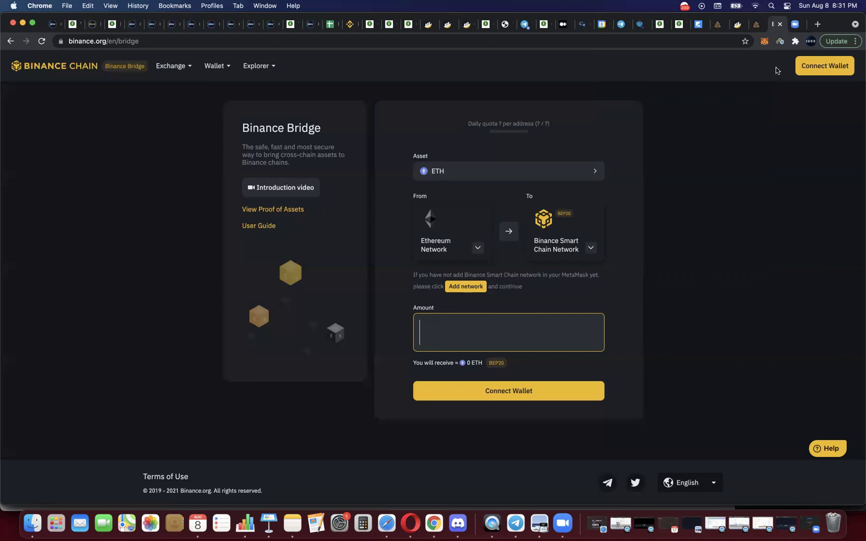
click(764, 41)
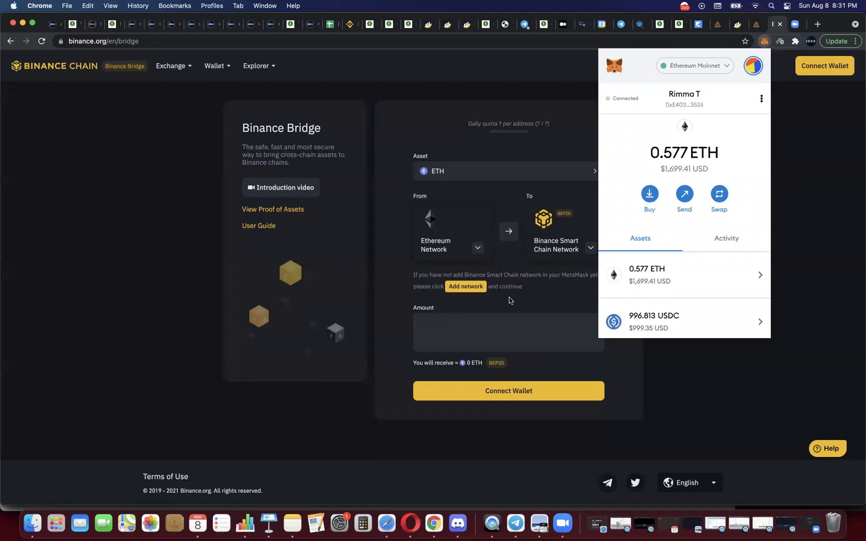
click(502, 320)
text(0.577)
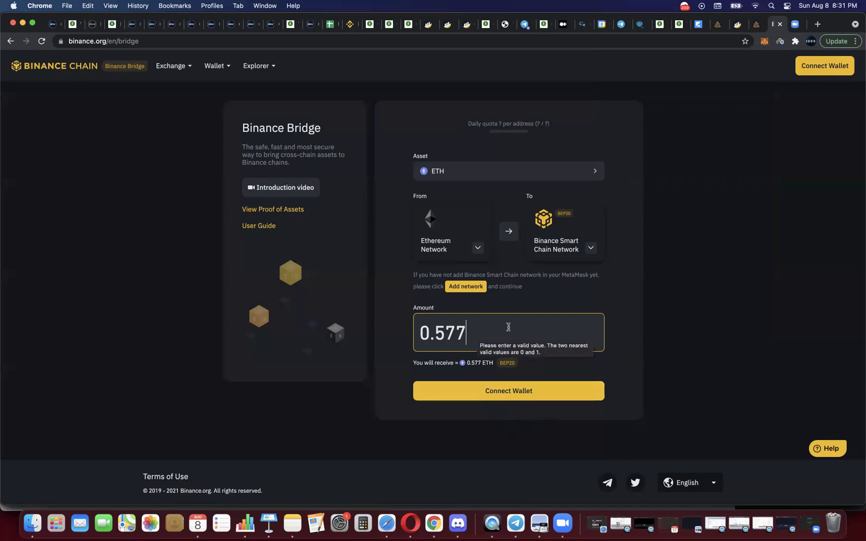
Step: Connect the MetaMask wallet to the Binance Bridge page
click(507, 398)
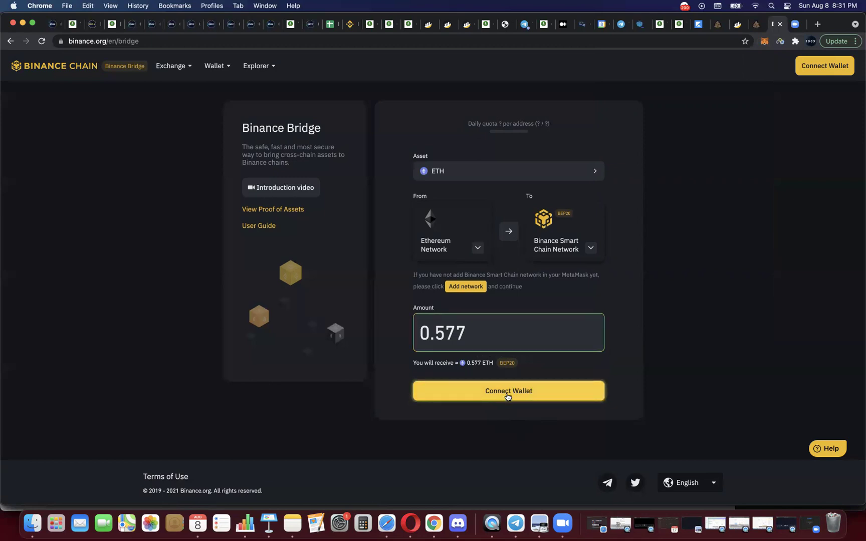
click(507, 397)
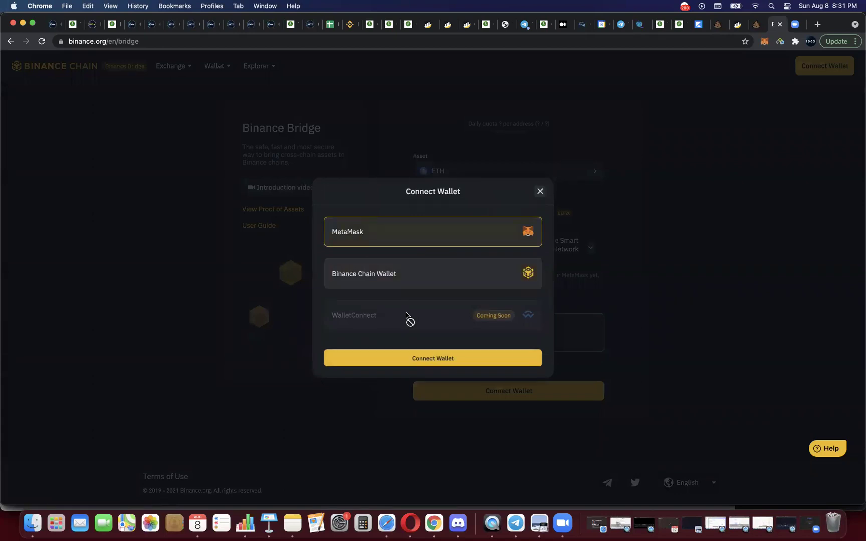
click(424, 359)
scroll(622, 361, down, 2)
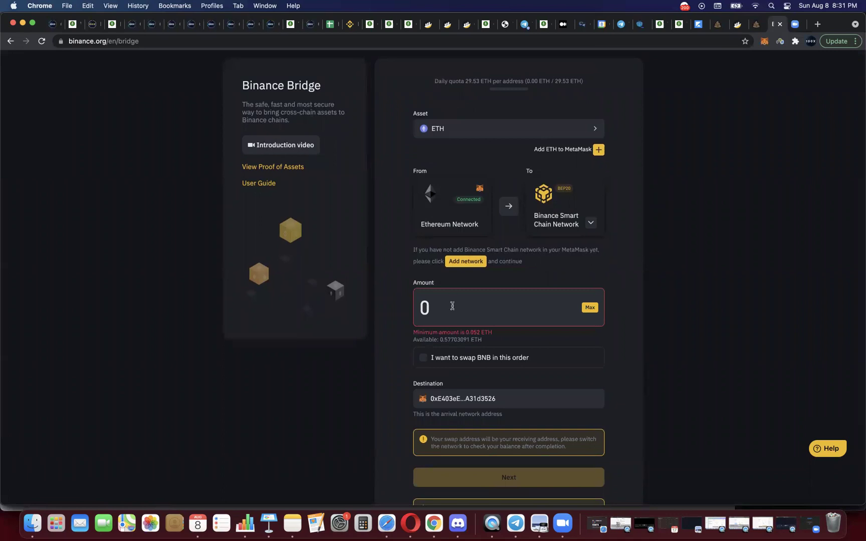
Step: Set the transfer amount to the maximum, 0.57636888 ETH, and enable swapping BNB in this order
click(588, 308)
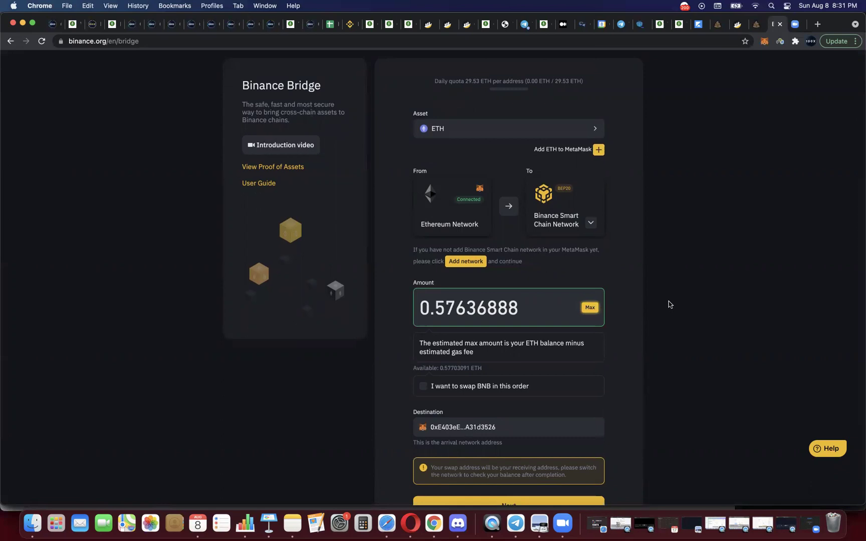
scroll(668, 304, down, 1)
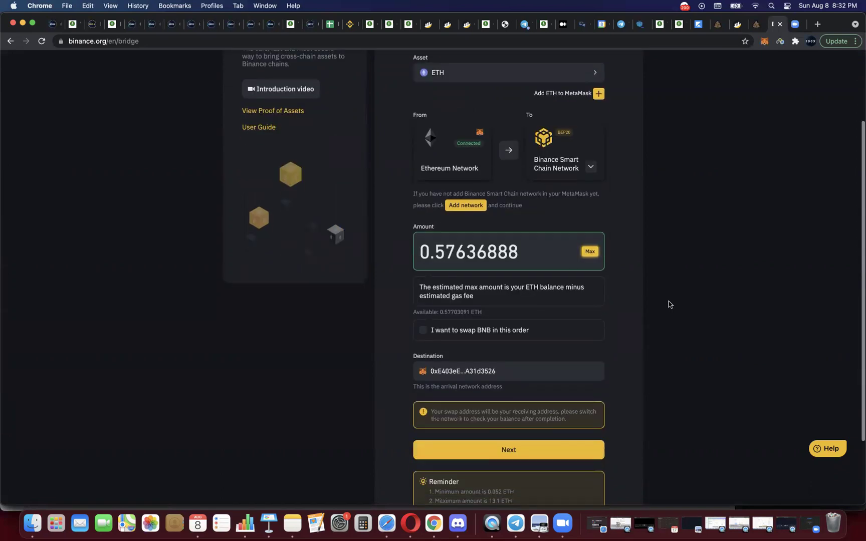
scroll(669, 304, down, 1)
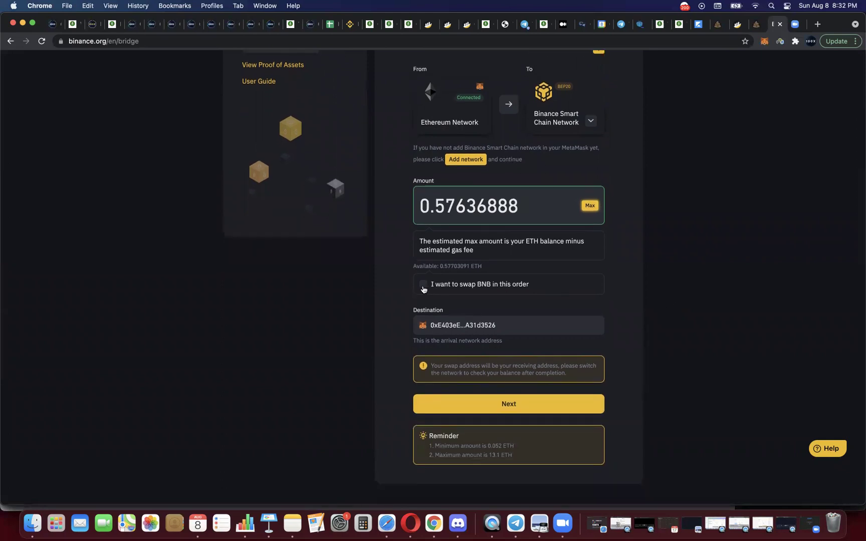
click(423, 285)
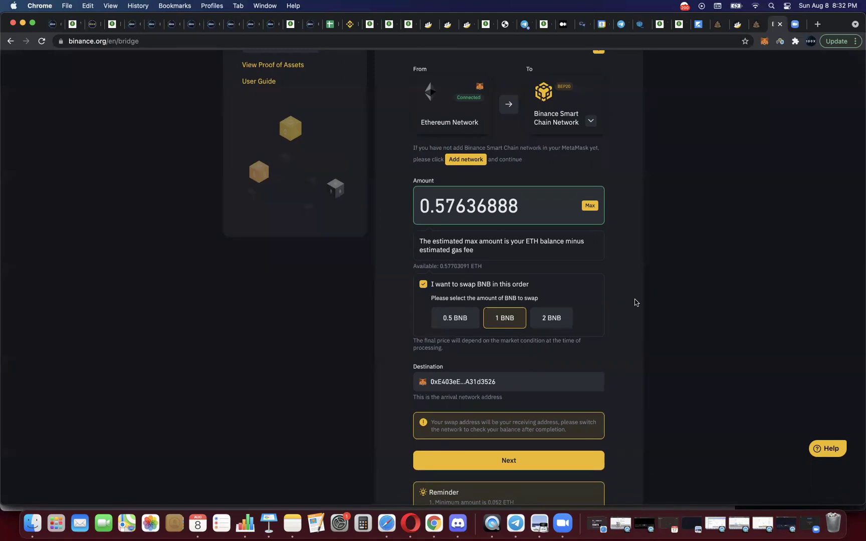
Step: Choose 0.5 BNB as the amount to swap and review the rest of the bridge order form
click(458, 318)
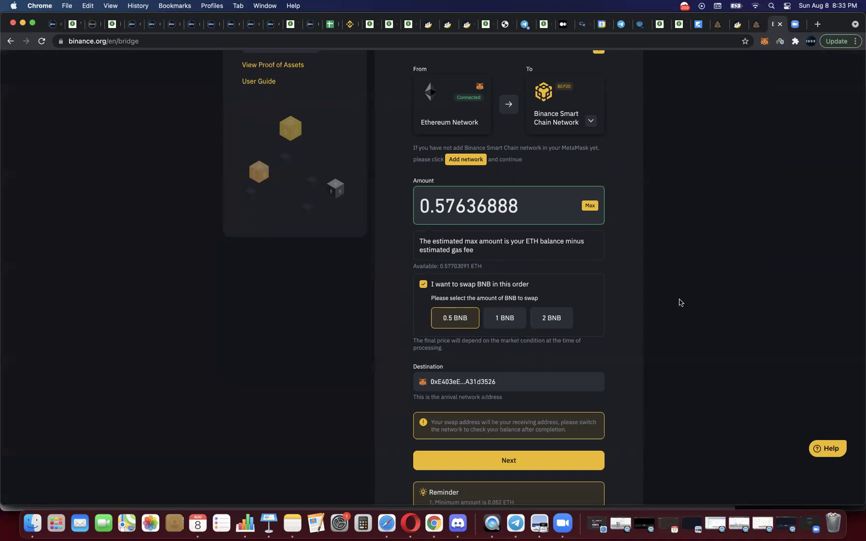
scroll(679, 302, up, 1)
scroll(628, 170, up, 3)
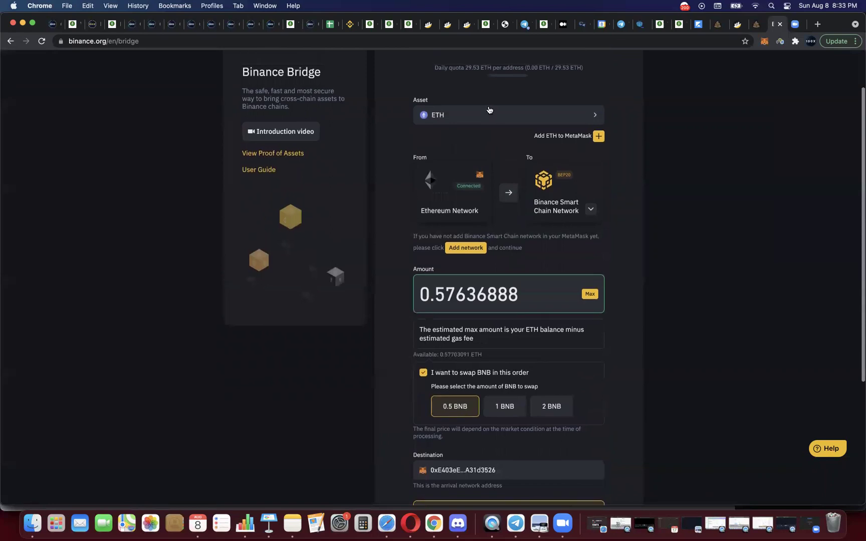
scroll(694, 248, down, 2)
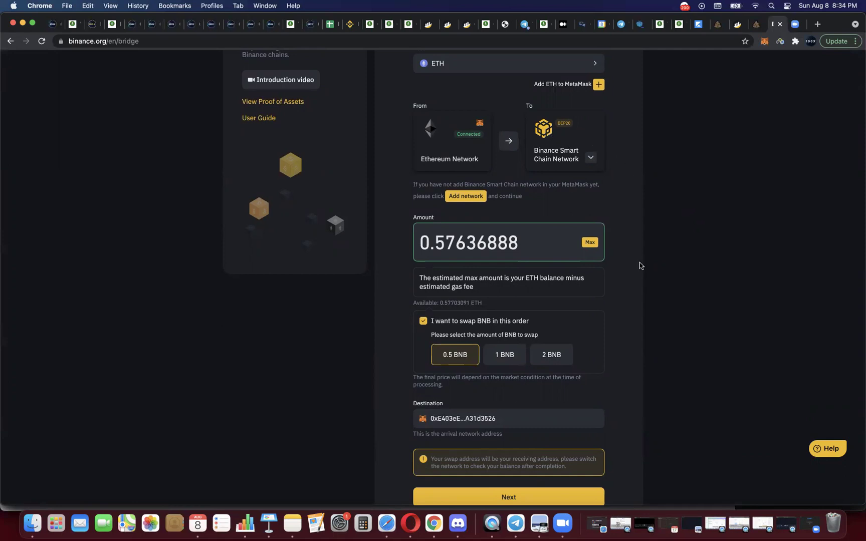
scroll(638, 265, down, 4)
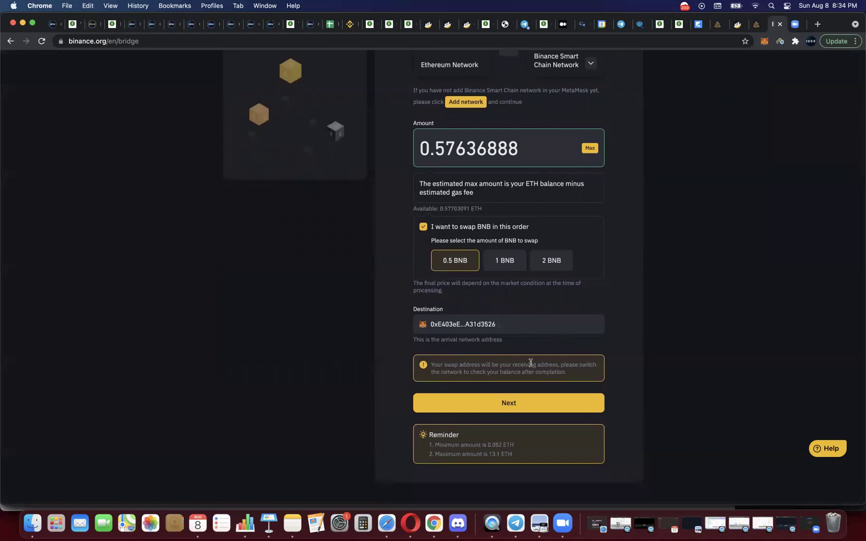
scroll(528, 365, down, 2)
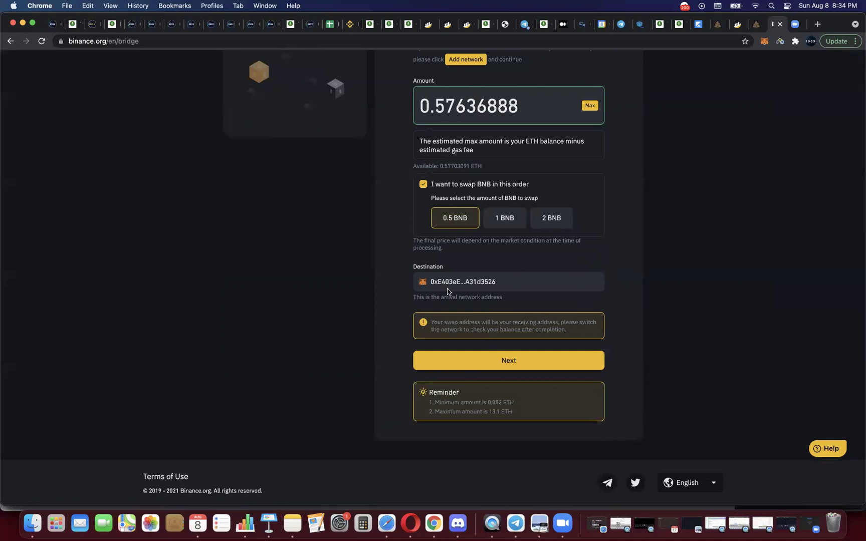
Step: Compare the destination address on the bridge form with the account address in MetaMask
click(764, 42)
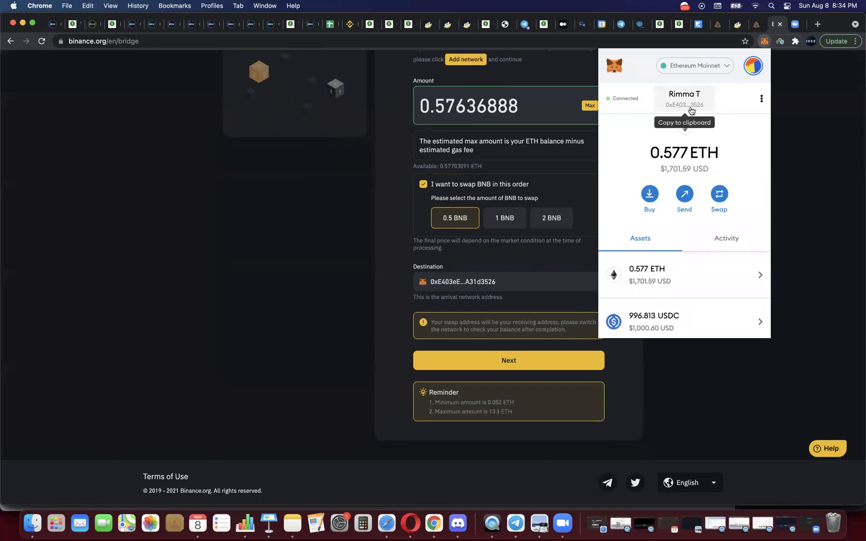
click(809, 174)
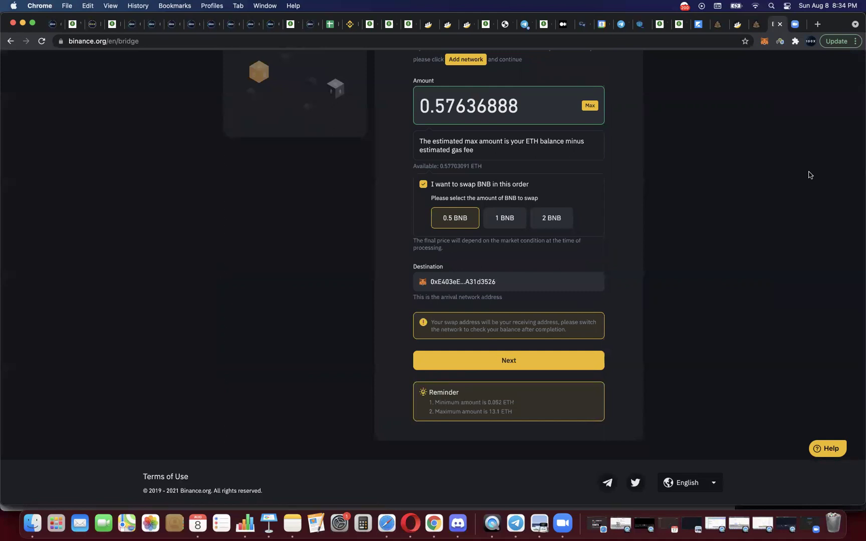
click(761, 44)
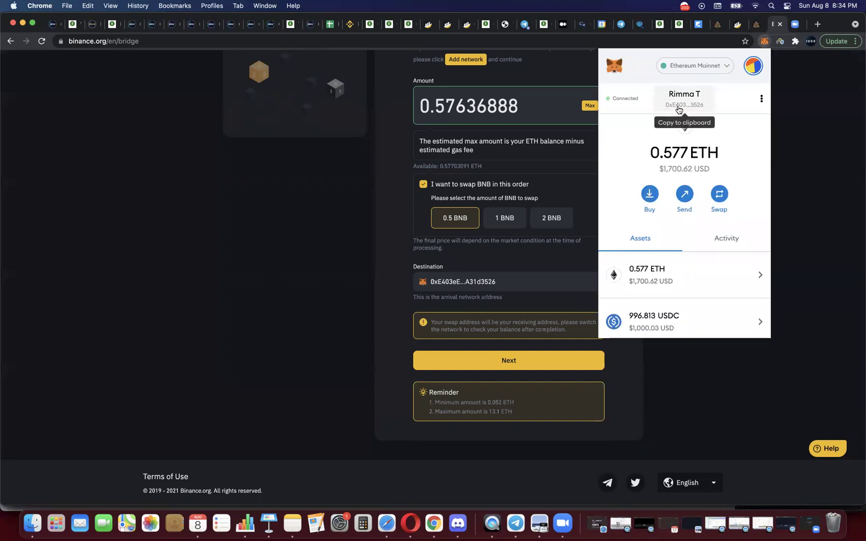
click(784, 165)
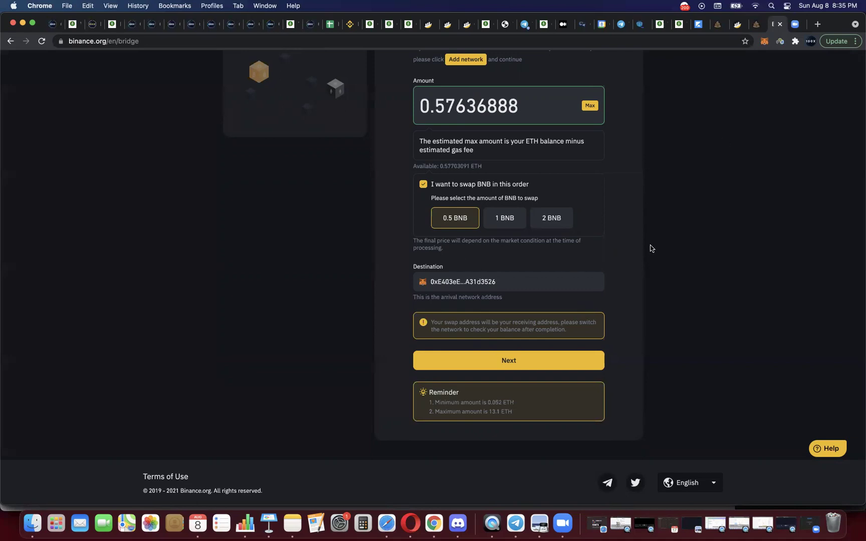
Step: Check the list of networks available in MetaMask against the destination network of the transfer
scroll(649, 248, up, 5)
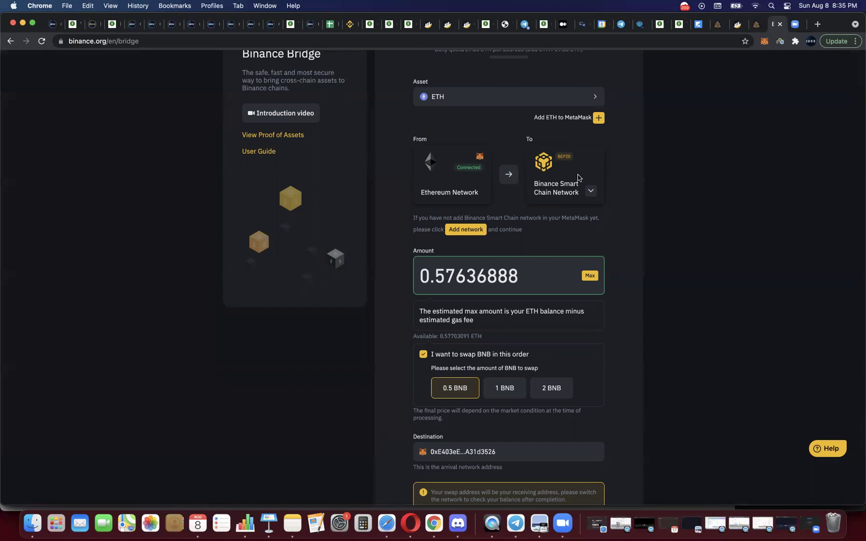
click(764, 41)
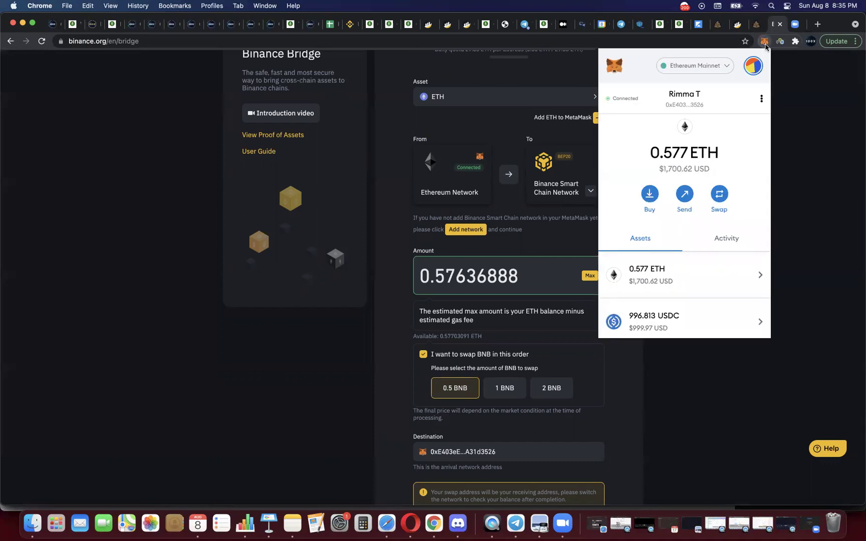
click(728, 66)
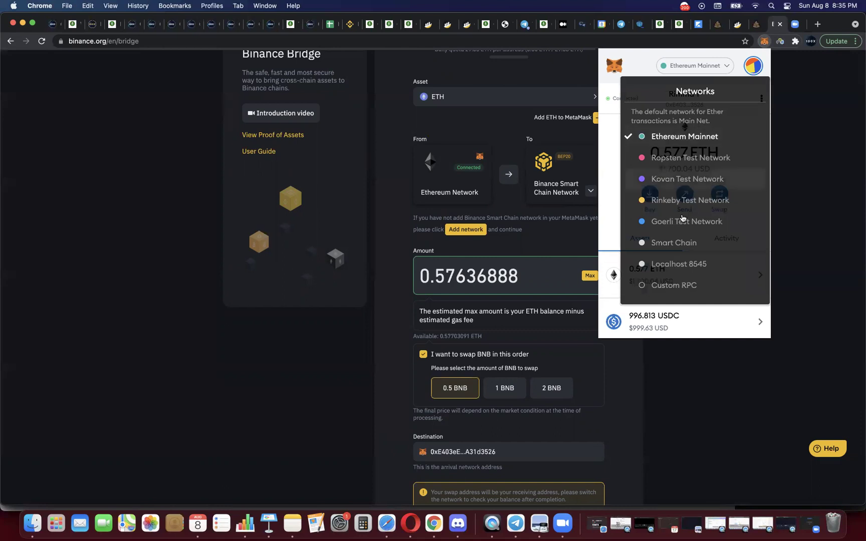
click(645, 71)
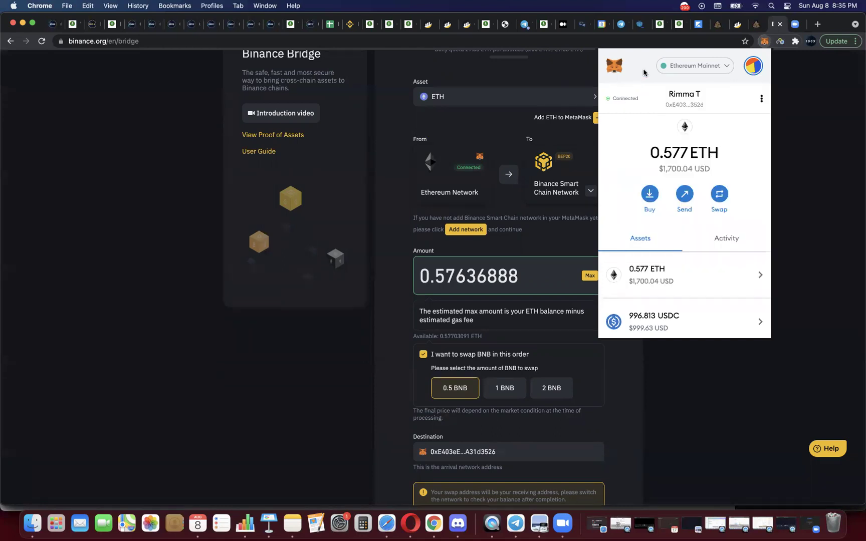
click(812, 137)
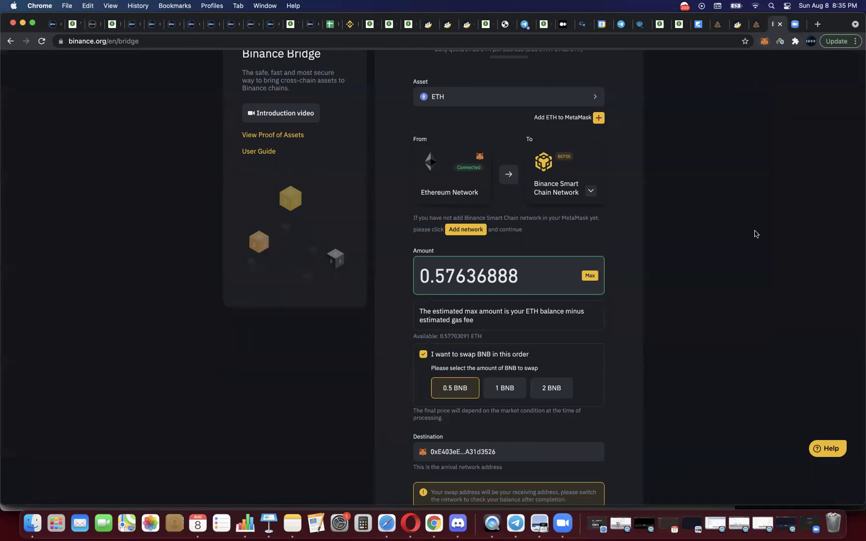
Step: Proceed from the bridge form to the order summary and check the MetaMask wallet against it
scroll(756, 234, down, 5)
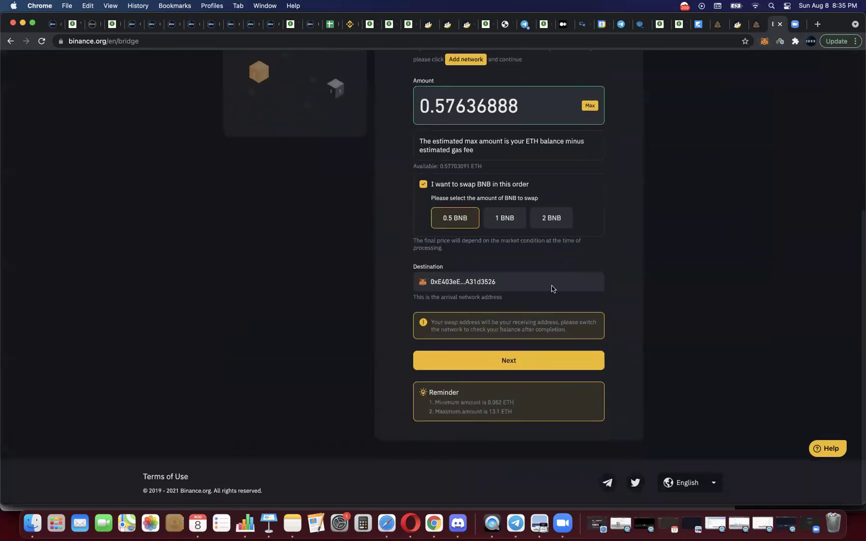
click(511, 364)
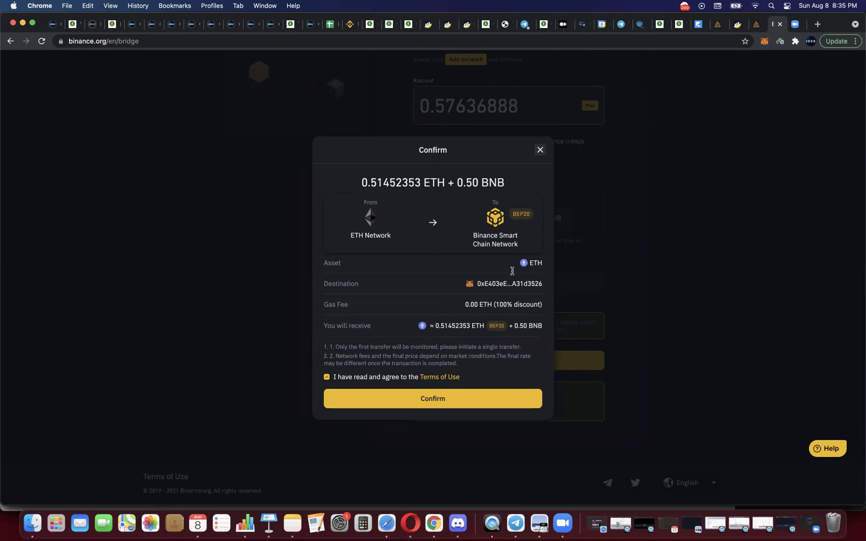
click(764, 42)
click(809, 162)
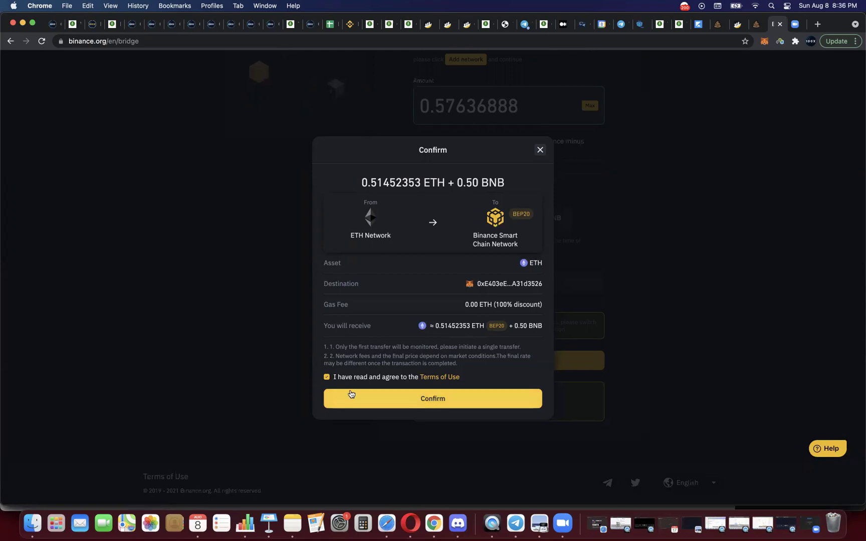
Step: Confirm the bridge order, submit the 0.57636888 ETH transaction and approve it in MetaMask
click(436, 400)
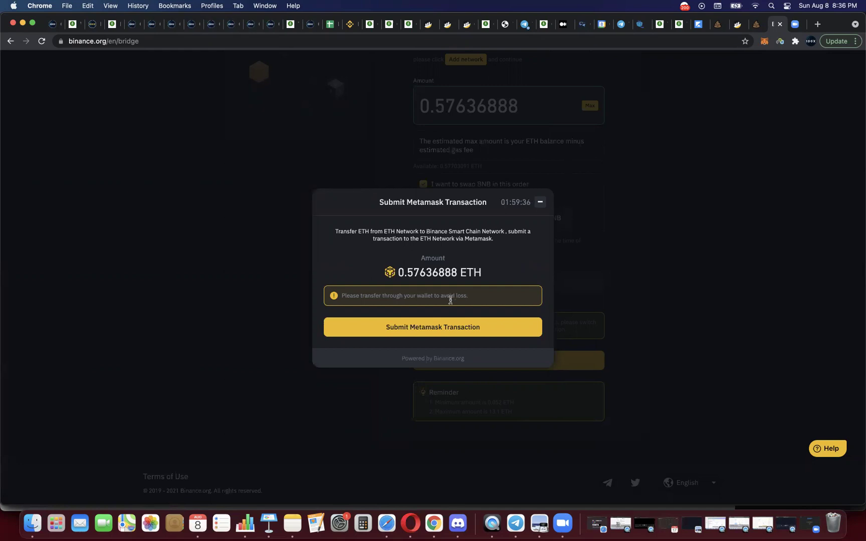
click(433, 331)
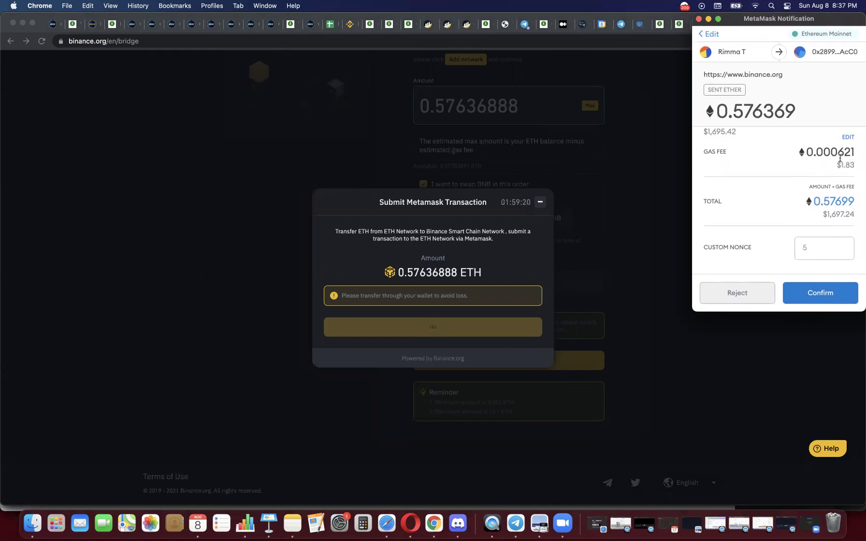
click(817, 293)
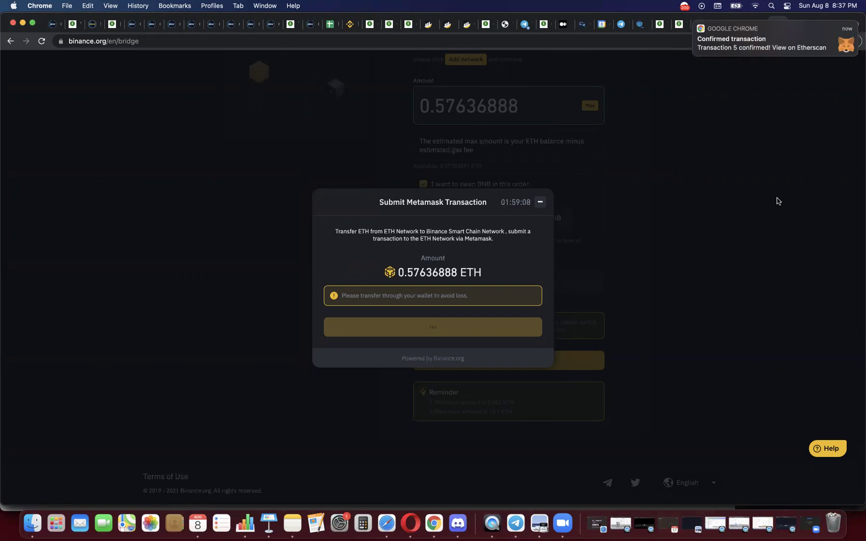
mouse_move(741, 45)
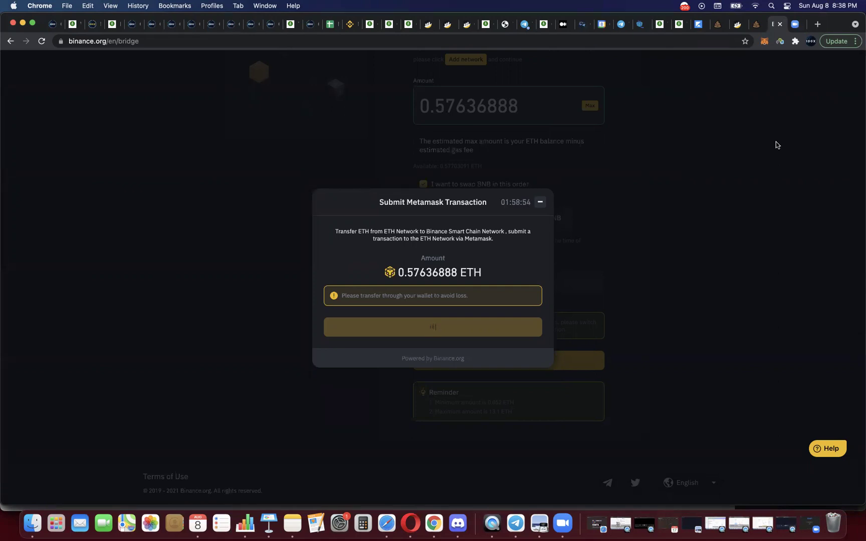
Step: Review the wallet's activity and assets in MetaMask, and switch its network to Smart Chain
click(763, 43)
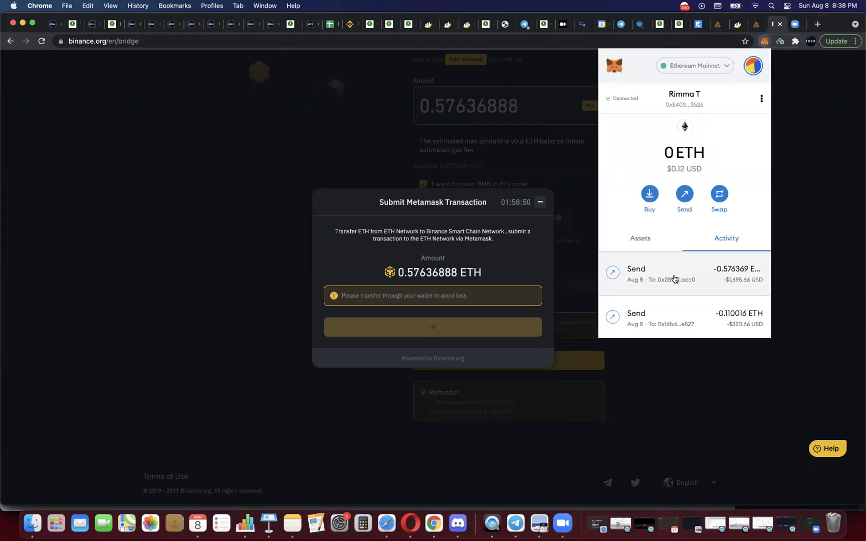
click(646, 245)
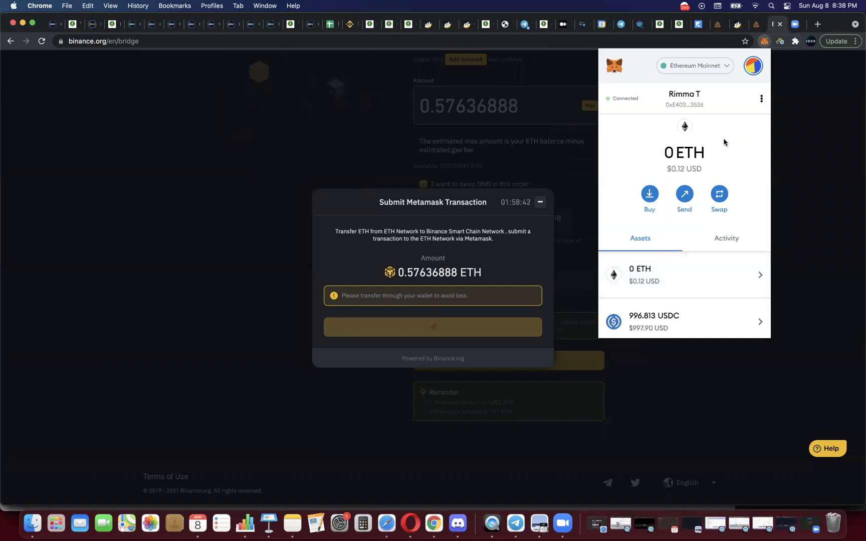
click(727, 67)
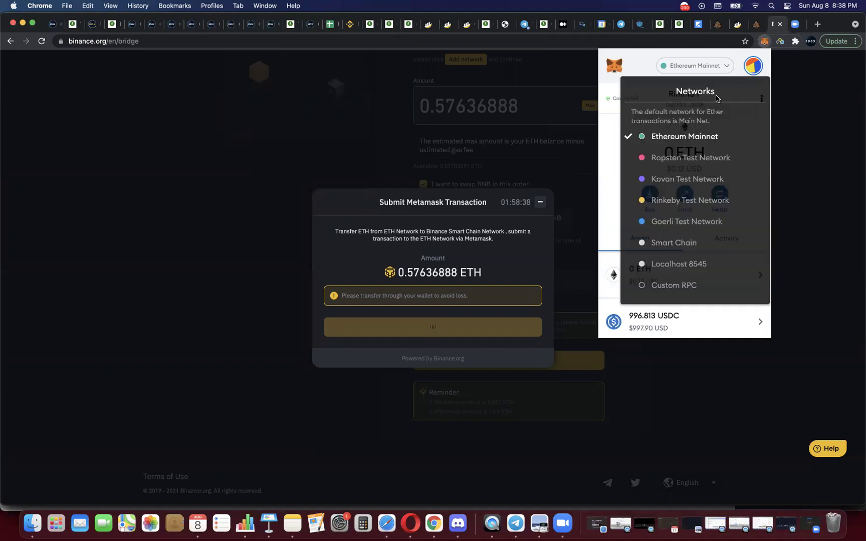
click(684, 244)
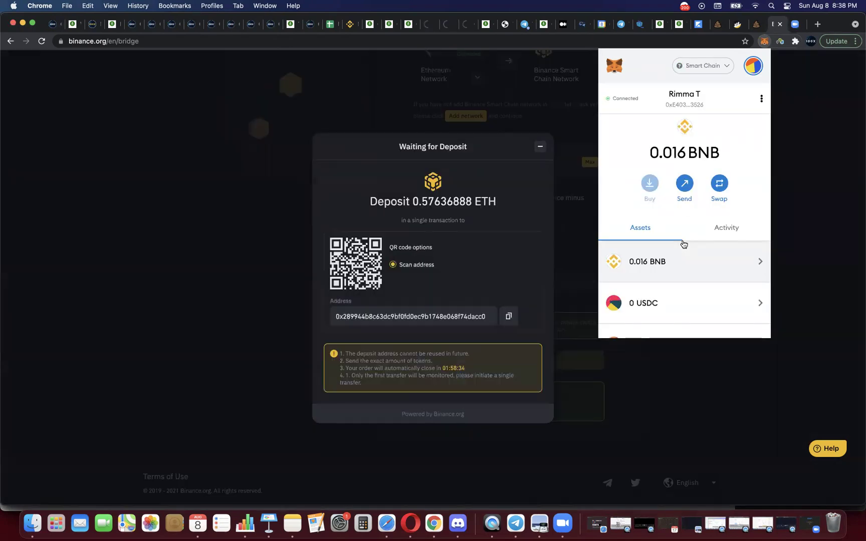
Step: Look through the Smart Chain asset list in MetaMask for the bridged ETH and BNB
scroll(684, 244, down, 2)
scroll(682, 245, down, 2)
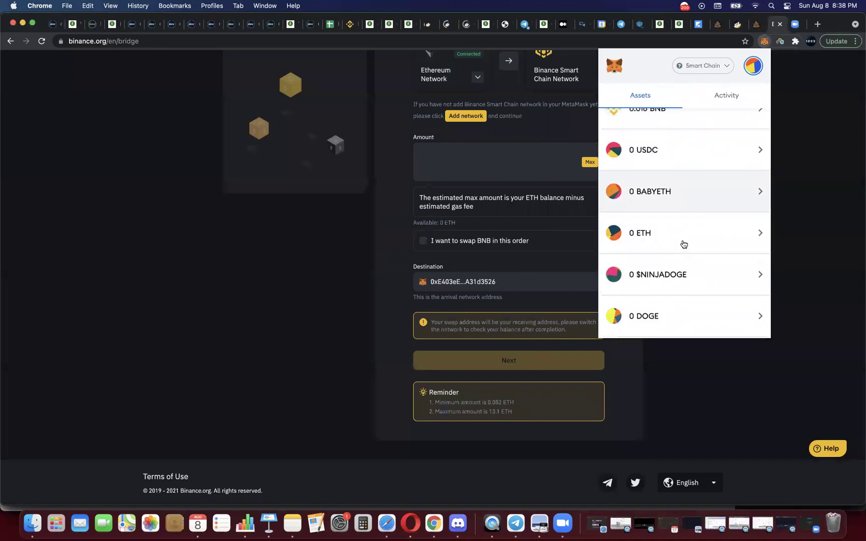
scroll(683, 245, up, 3)
scroll(236, 402, up, 3)
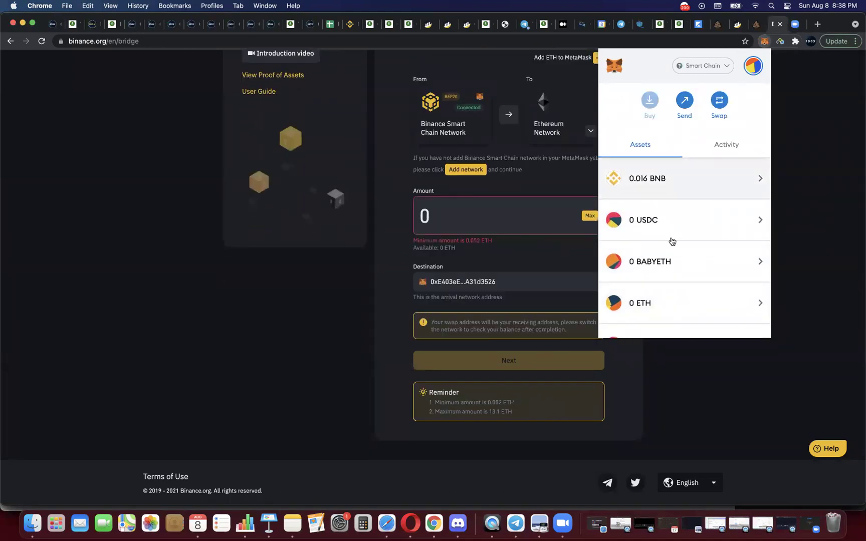
scroll(668, 261, down, 3)
scroll(667, 277, up, 4)
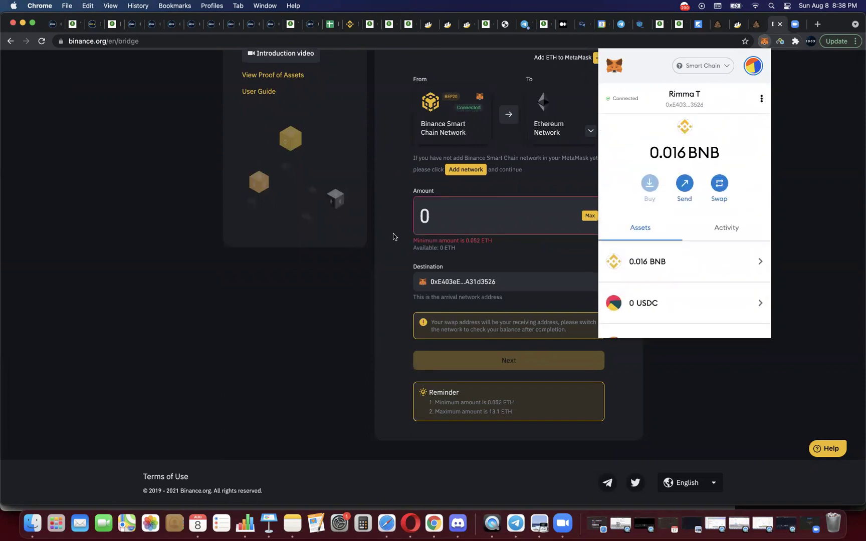
double_click(162, 41)
triple_click(162, 41)
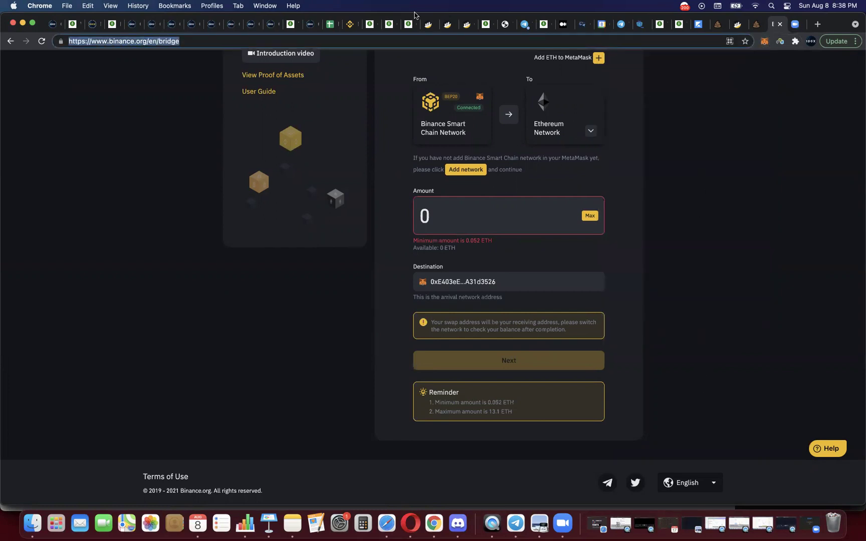
triple_click(180, 43)
click(180, 87)
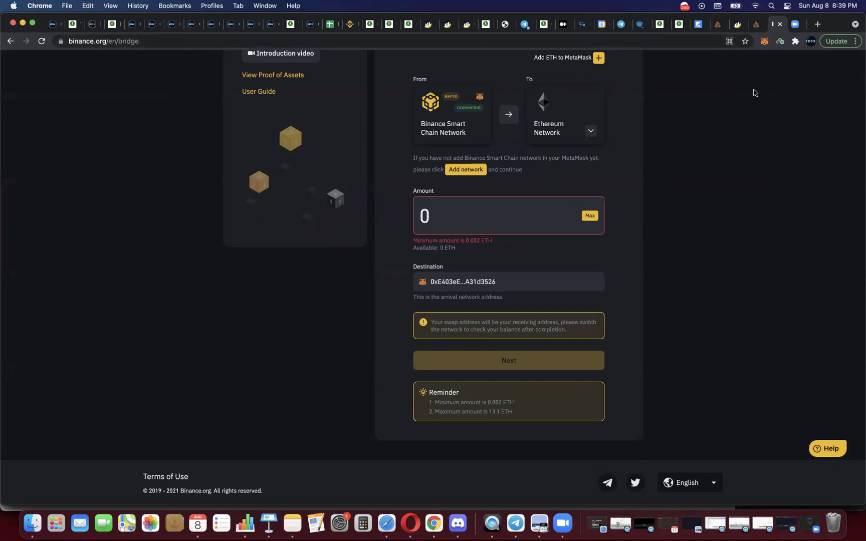
Step: Recheck the wallet's Smart Chain balances in MetaMask and review the network list, keeping Smart Chain selected
click(764, 42)
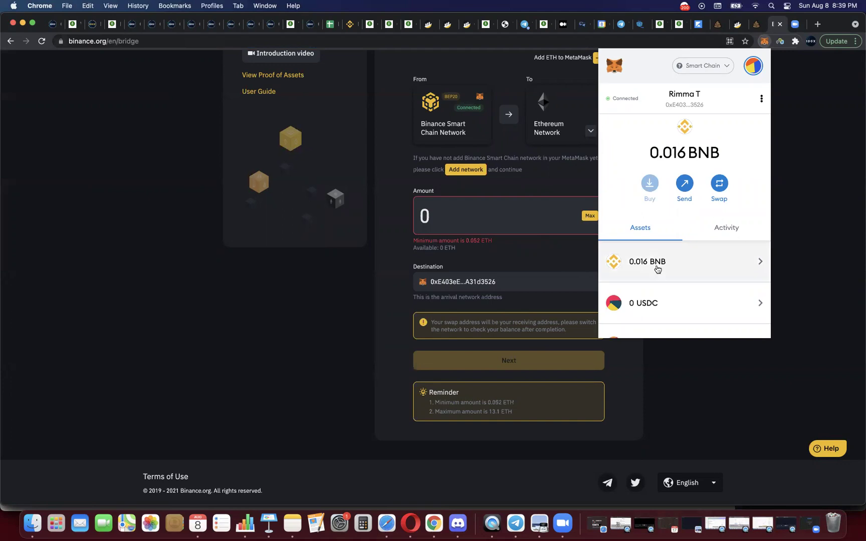
scroll(633, 266, down, 3)
scroll(652, 269, up, 3)
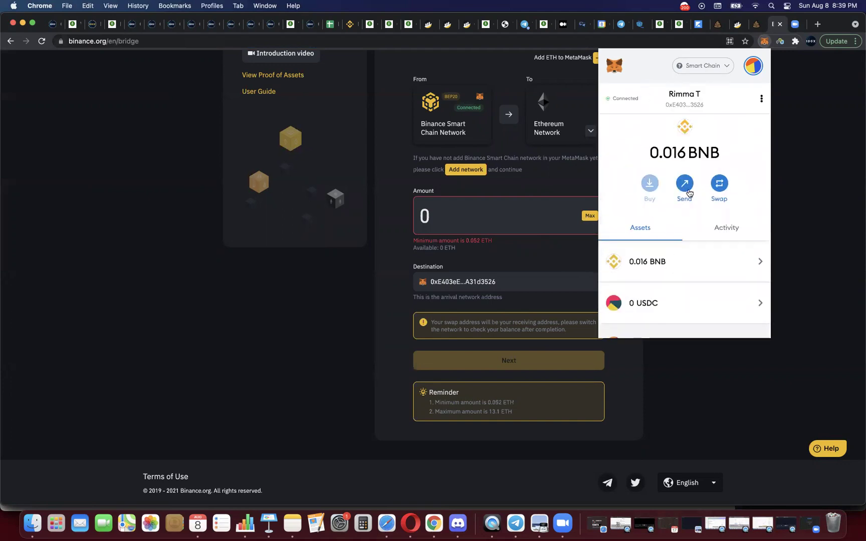
click(728, 69)
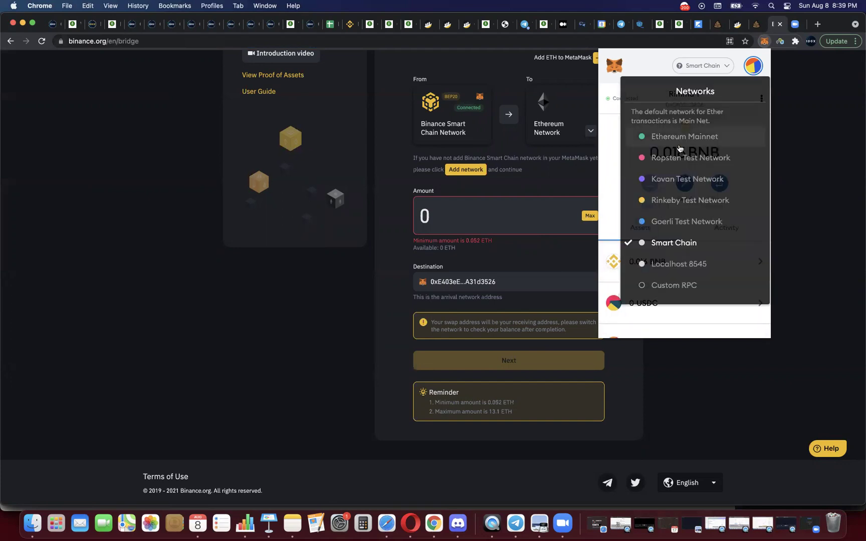
click(676, 242)
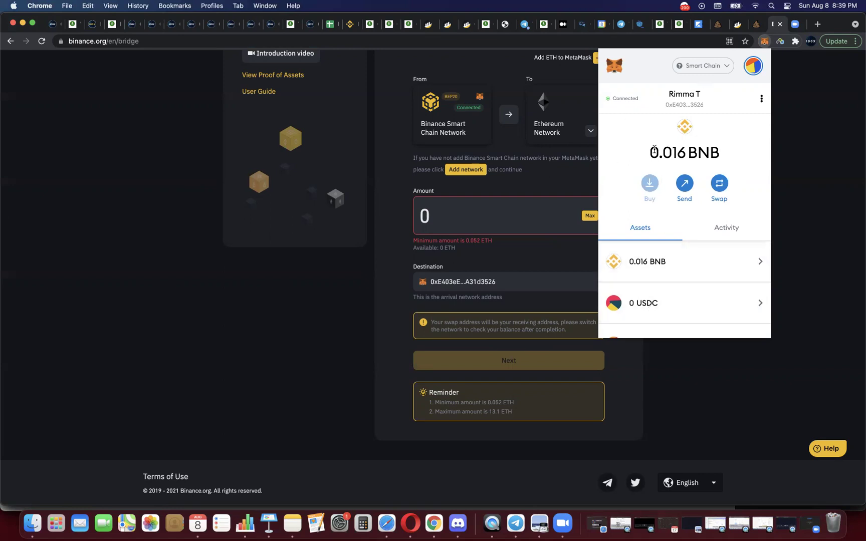
mouse_move(654, 149)
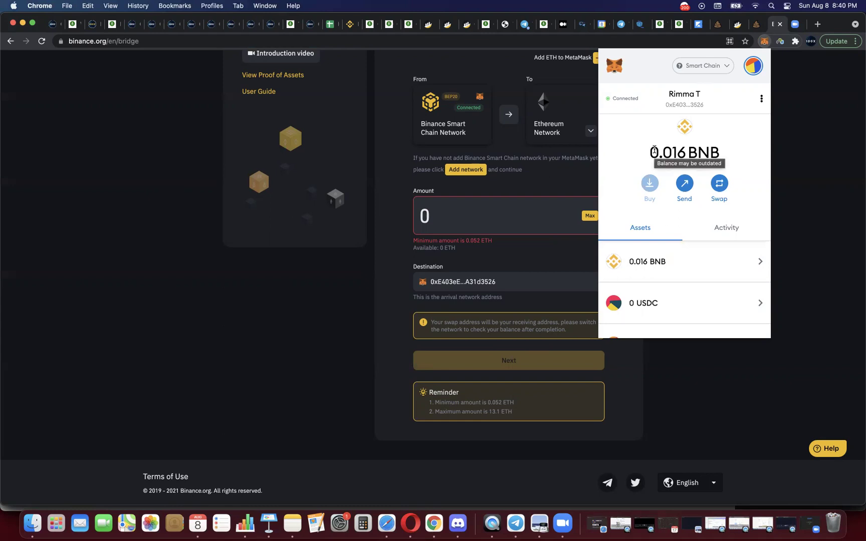